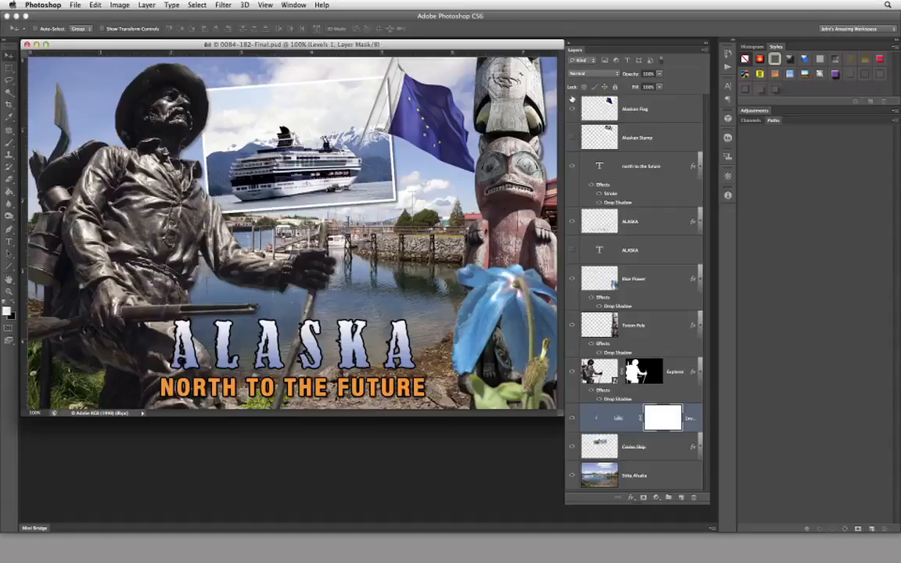
# - Swap the visible Alaskan Flag layer for the hidden Alaskan Stamp layer, and restore the original visibility of both
pyautogui.click(572, 108)
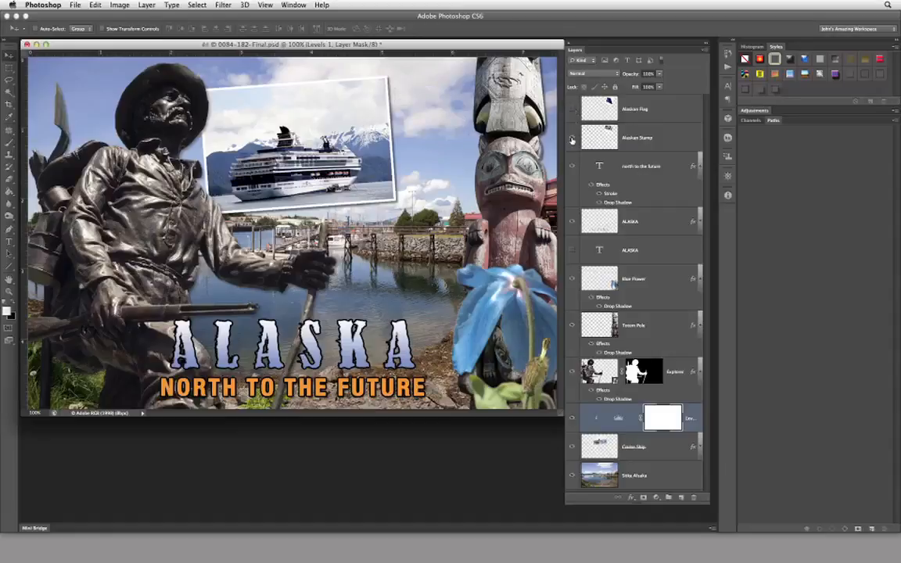
pyautogui.click(572, 138)
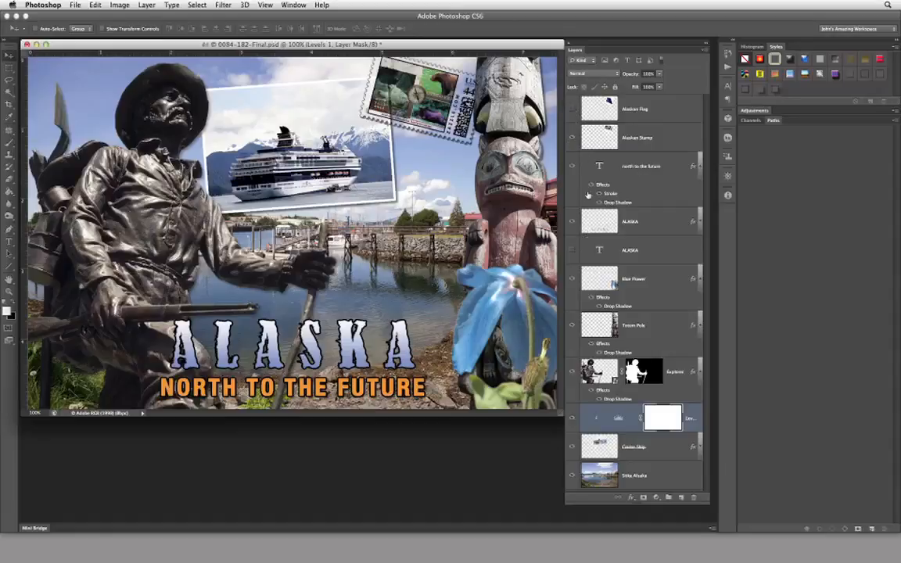
pyautogui.click(572, 138)
pyautogui.click(572, 108)
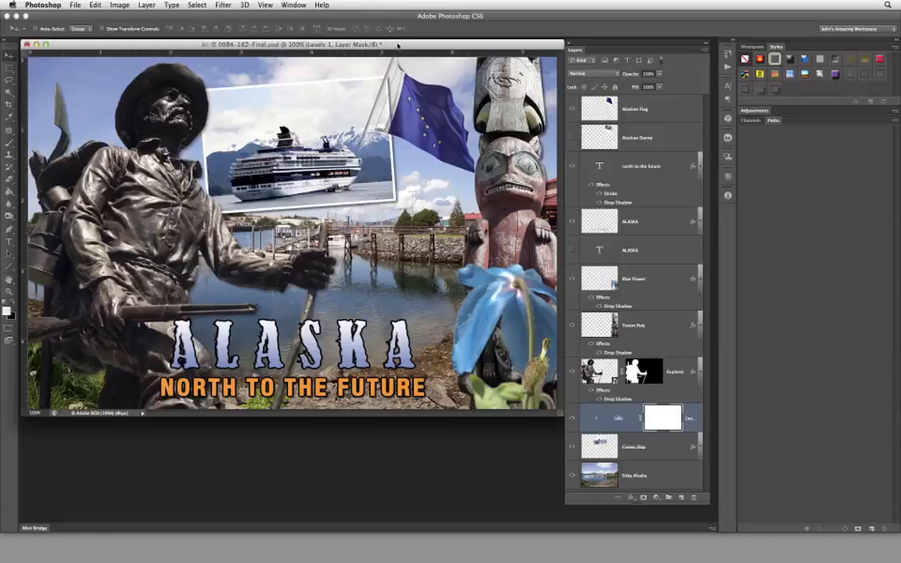
# - Move the Alaska image window down out of the workspace and place the Layers panel in the emptied area
pyautogui.moveTo(358, 45); pyautogui.dragTo(419, 552)
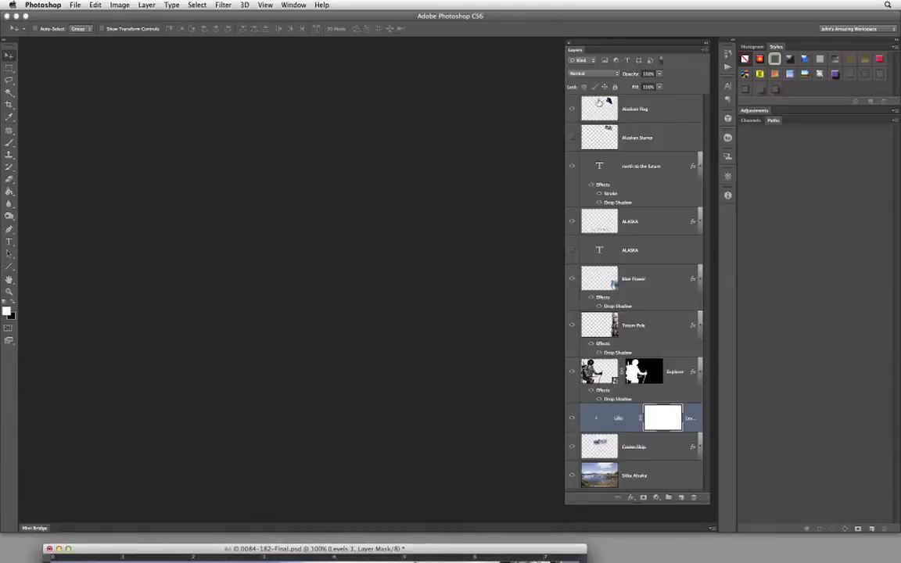
pyautogui.moveTo(615, 45); pyautogui.dragTo(339, 49)
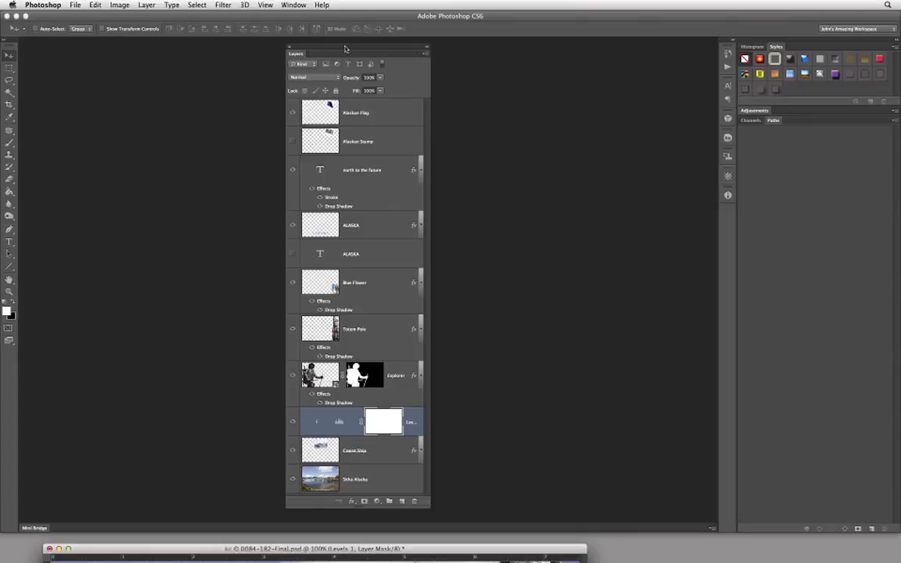
# - Look through the blending modes available for the selected Levels adjustment layer
pyautogui.click(295, 140)
pyautogui.click(316, 78)
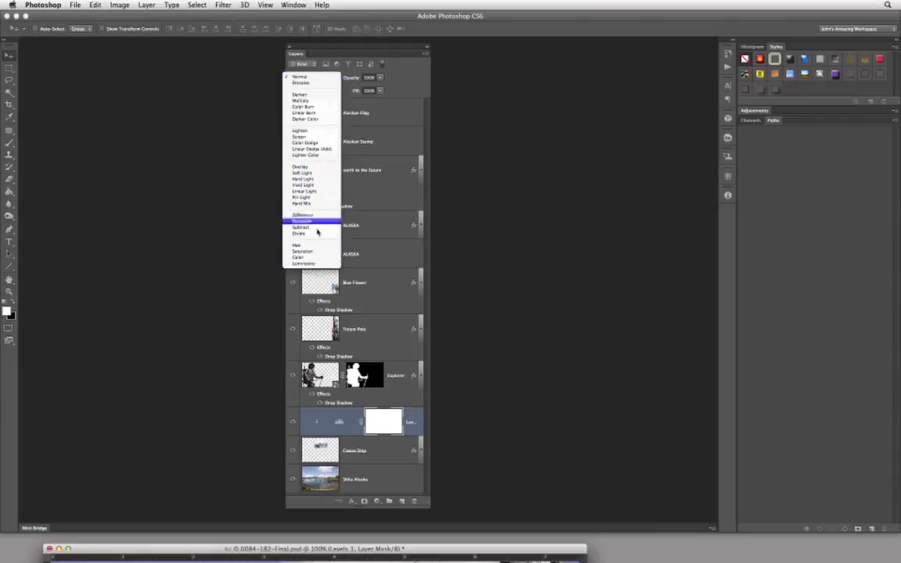
pyautogui.click(316, 78)
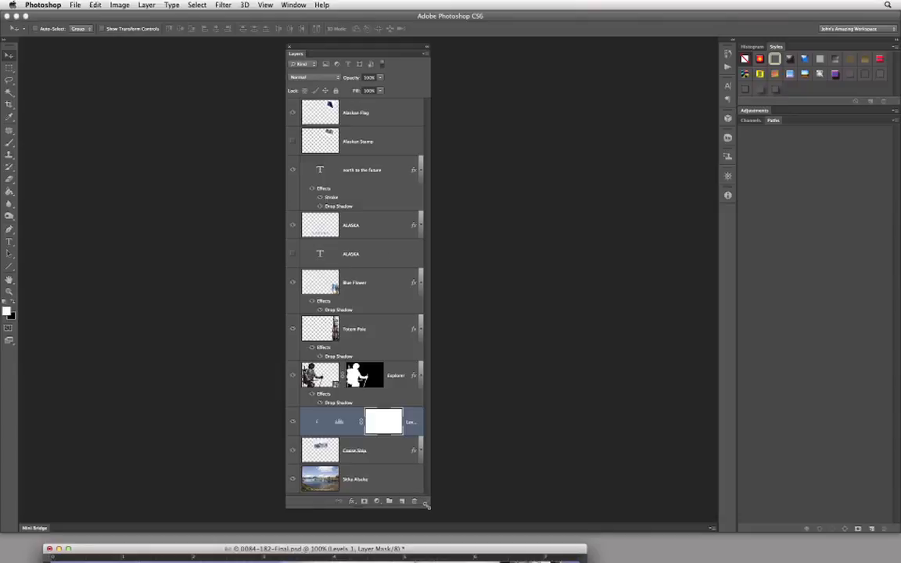
# - Shrink the Layers panel to the height of about three layers and look through the available layer effects
pyautogui.moveTo(427, 506); pyautogui.dragTo(420, 342)
pyautogui.moveTo(419, 199); pyautogui.dragTo(423, 229)
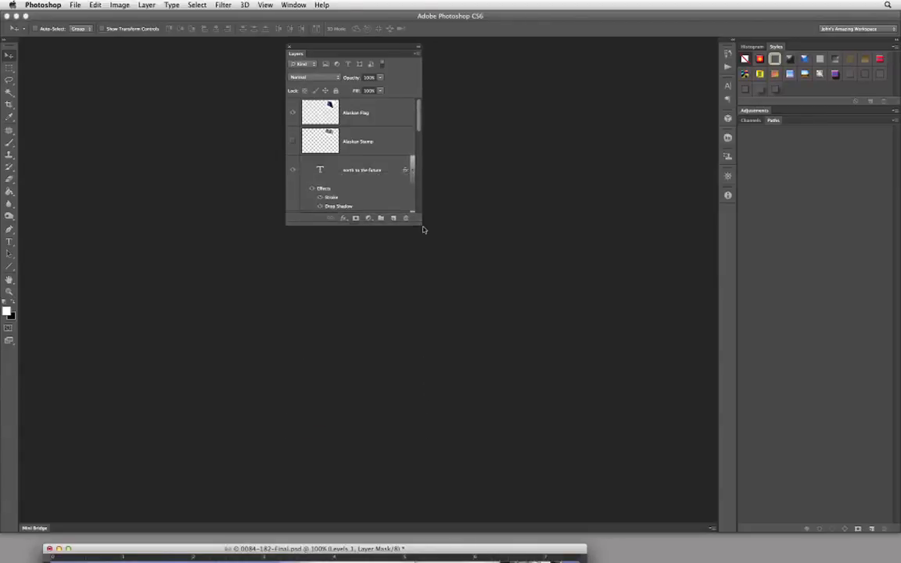
pyautogui.click(343, 220)
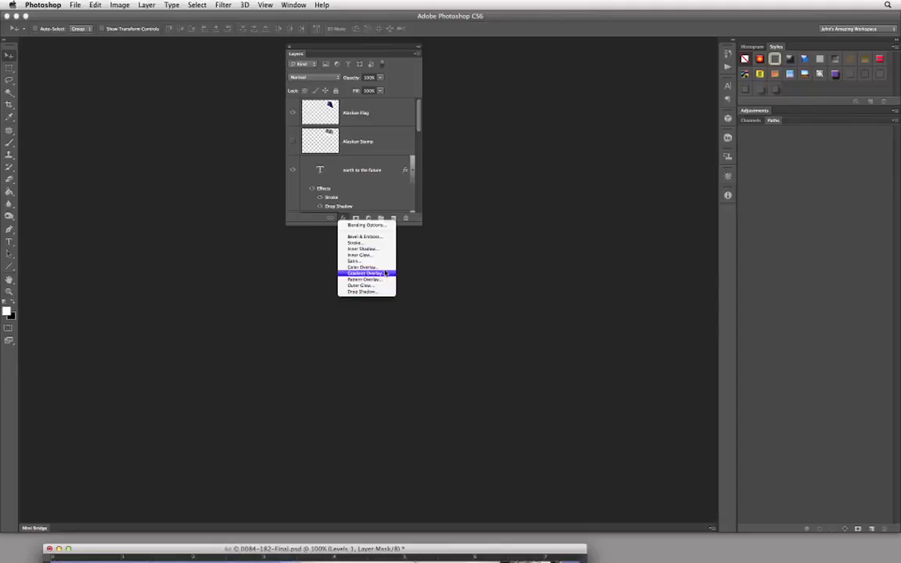
pyautogui.click(385, 201)
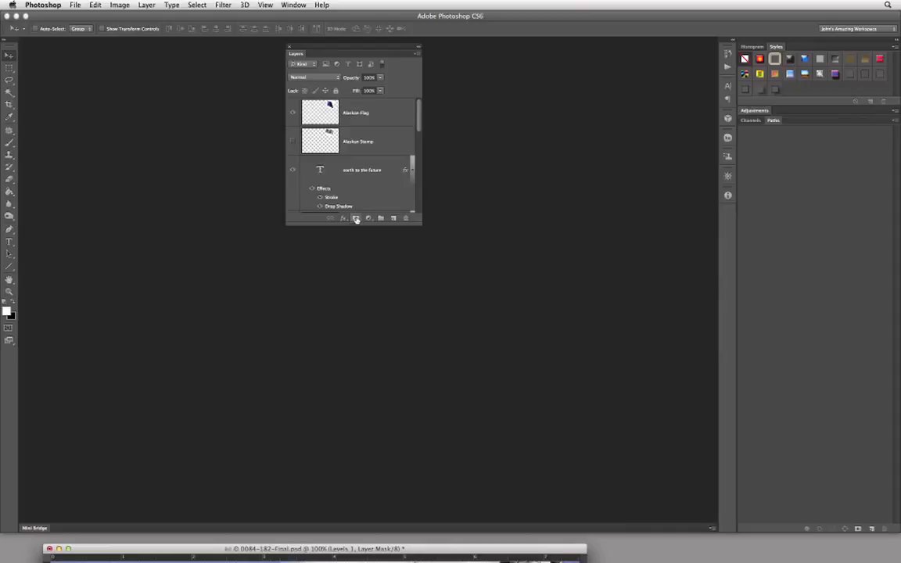
# - Add a layer mask to the Alaskan Flag layer and delete the mask again
pyautogui.click(387, 124)
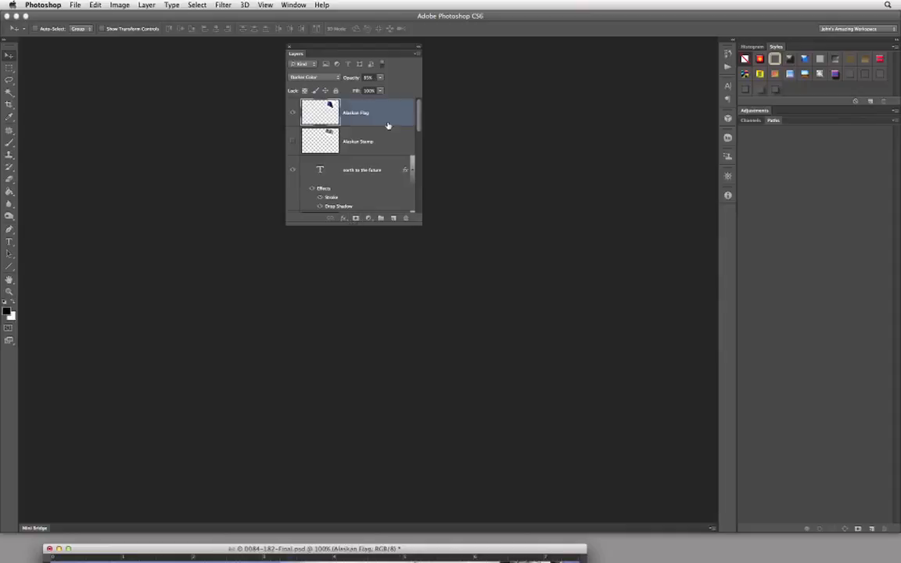
pyautogui.click(355, 219)
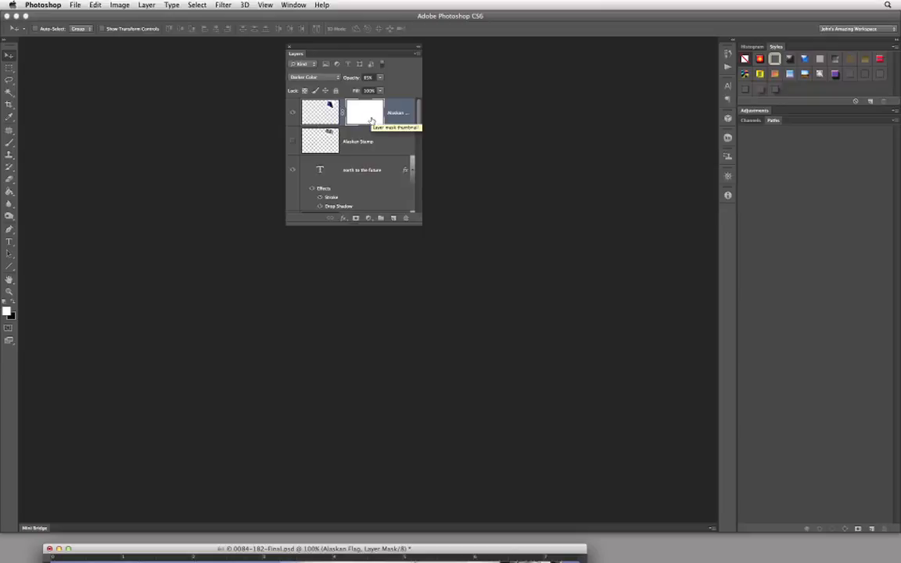
pyautogui.click(371, 120)
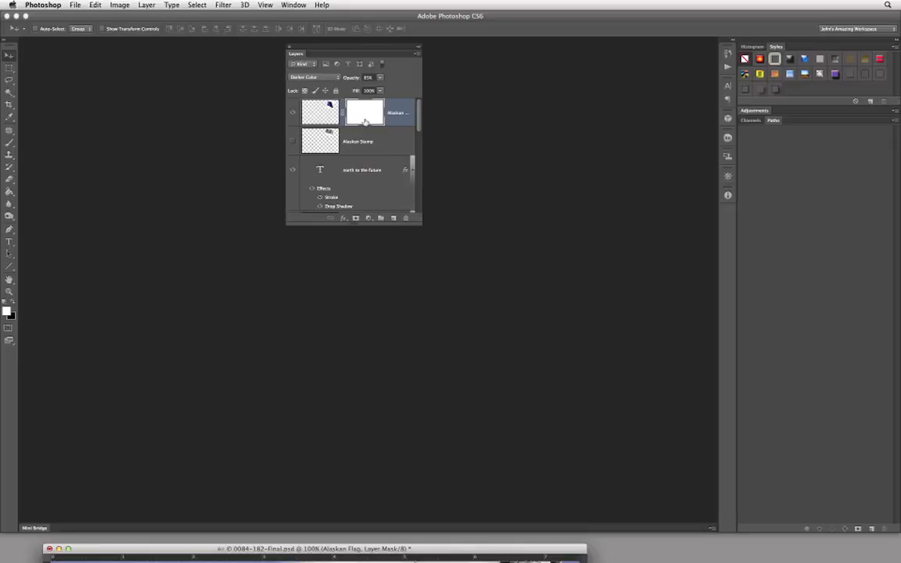
pyautogui.rightClick(367, 114)
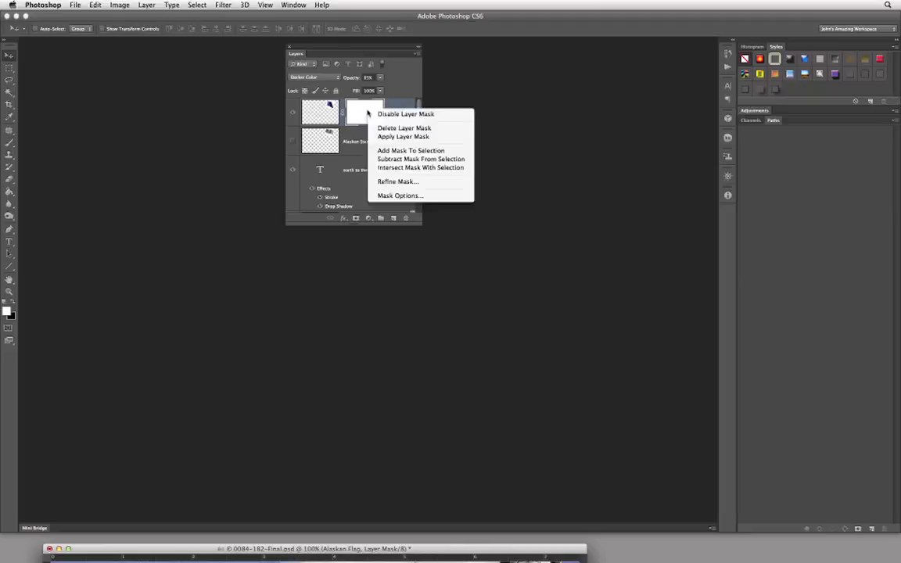
pyautogui.click(420, 130)
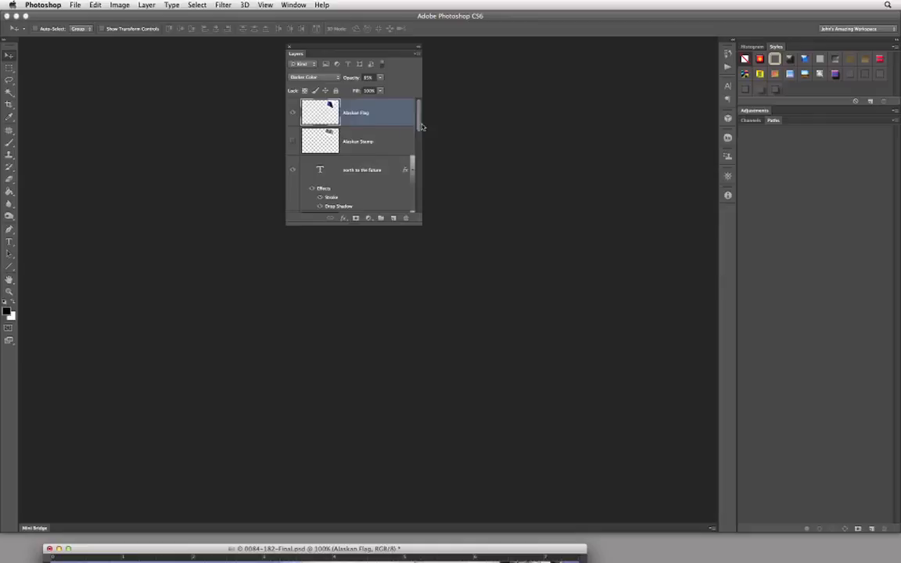
# - Compare the available fill and adjustment layer types with the adjustments that apply directly to the image
pyautogui.click(370, 219)
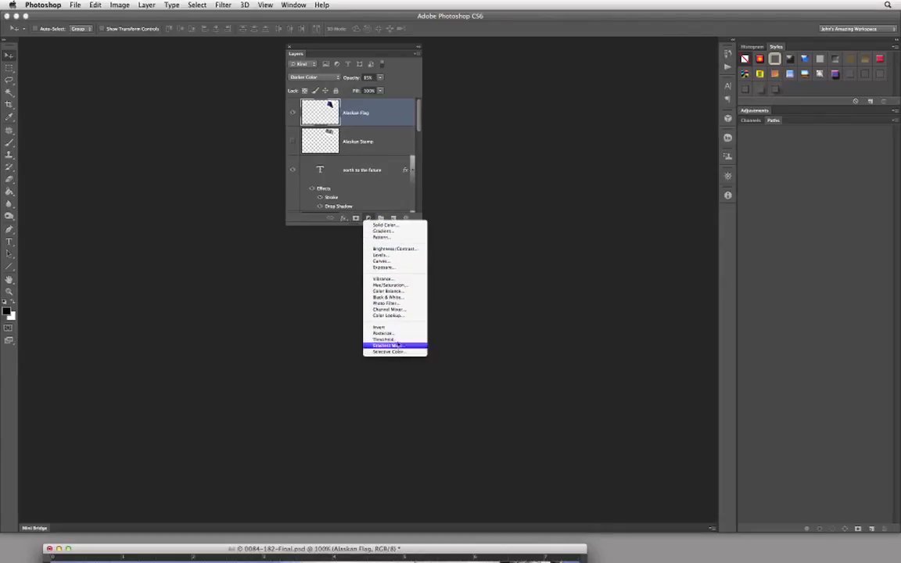
pyautogui.click(348, 172)
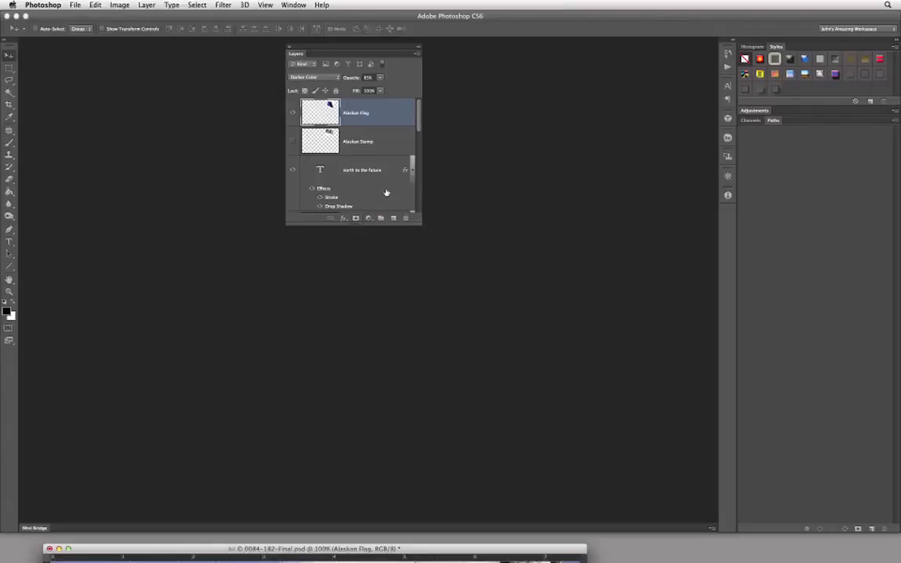
pyautogui.click(118, 6)
pyautogui.moveTo(113, 34)
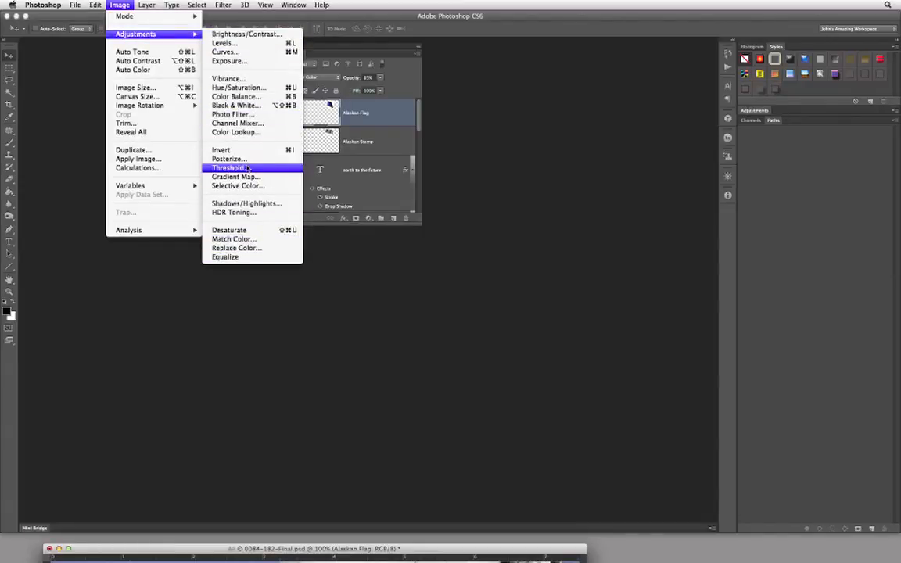
pyautogui.click(359, 174)
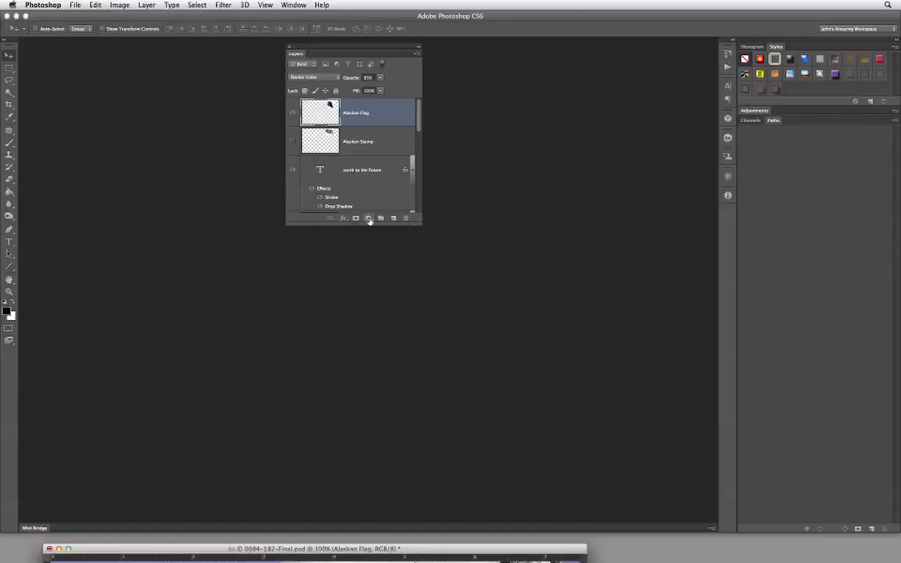
# - Add a Curves adjustment layer above the Alaskan Flag layer, delete it and close its properties
pyautogui.click(369, 220)
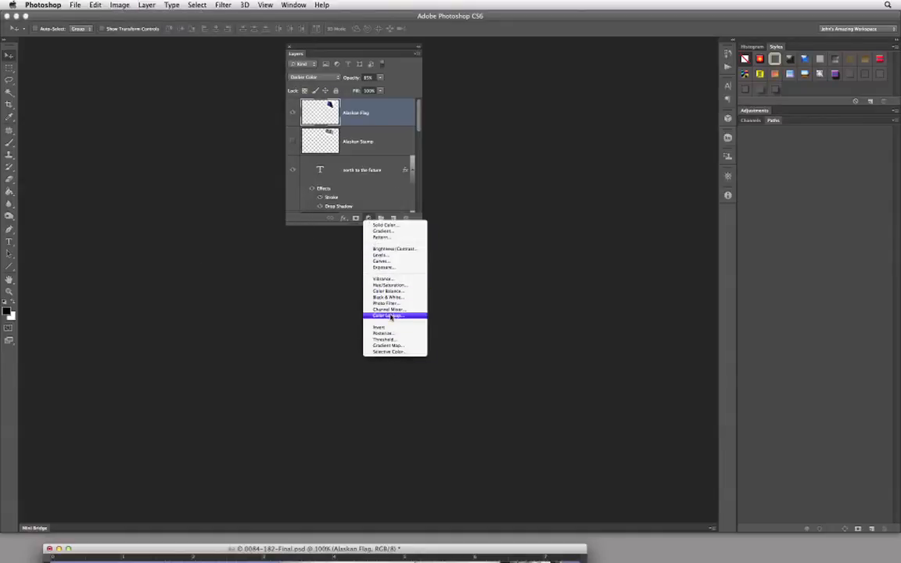
pyautogui.click(403, 261)
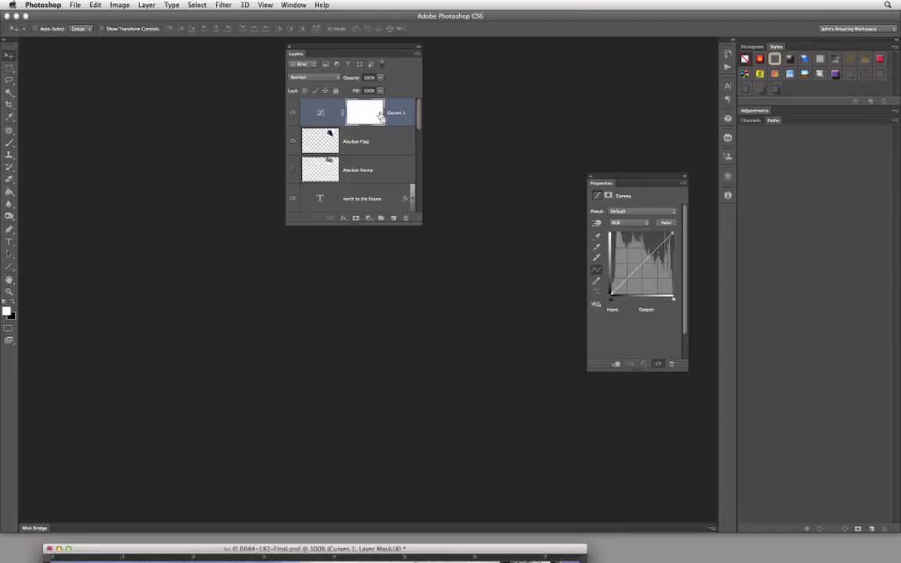
pyautogui.press('Delete')
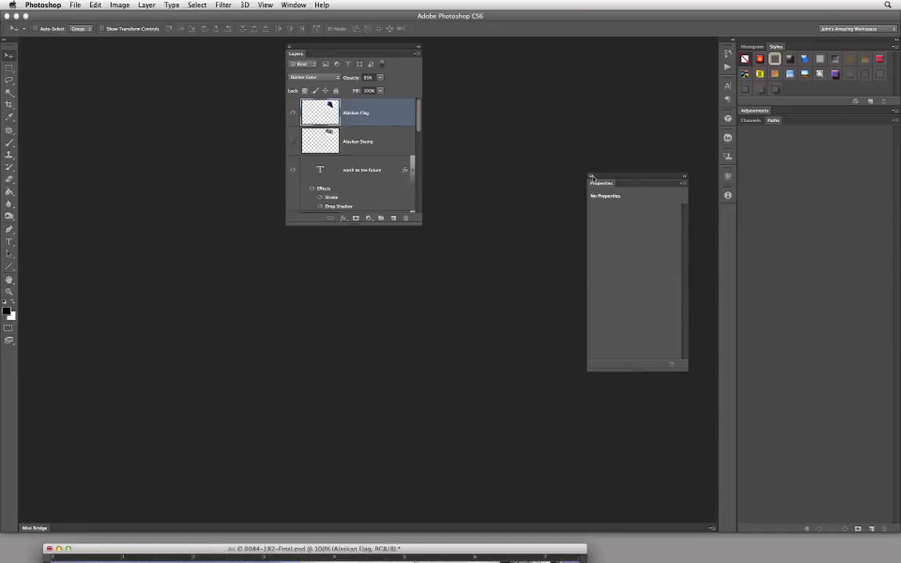
pyautogui.click(591, 178)
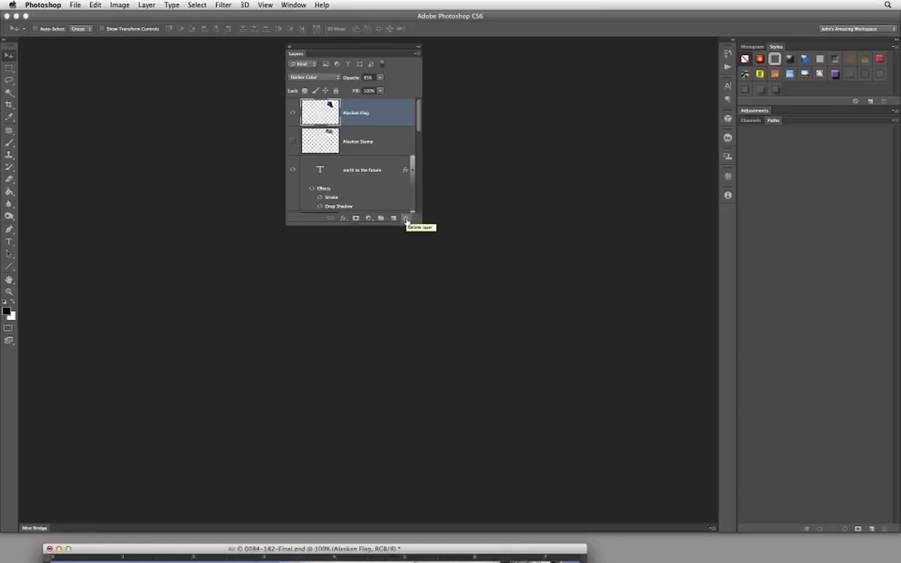
# - Duplicate the Alaskan Flag layer and delete the copy
pyautogui.press('super+j')
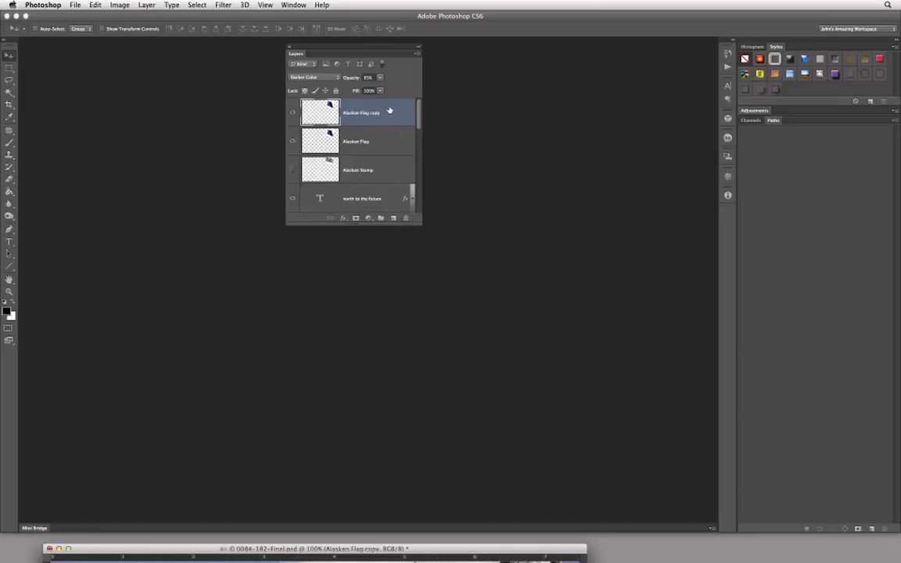
pyautogui.moveTo(388, 117); pyautogui.dragTo(406, 219)
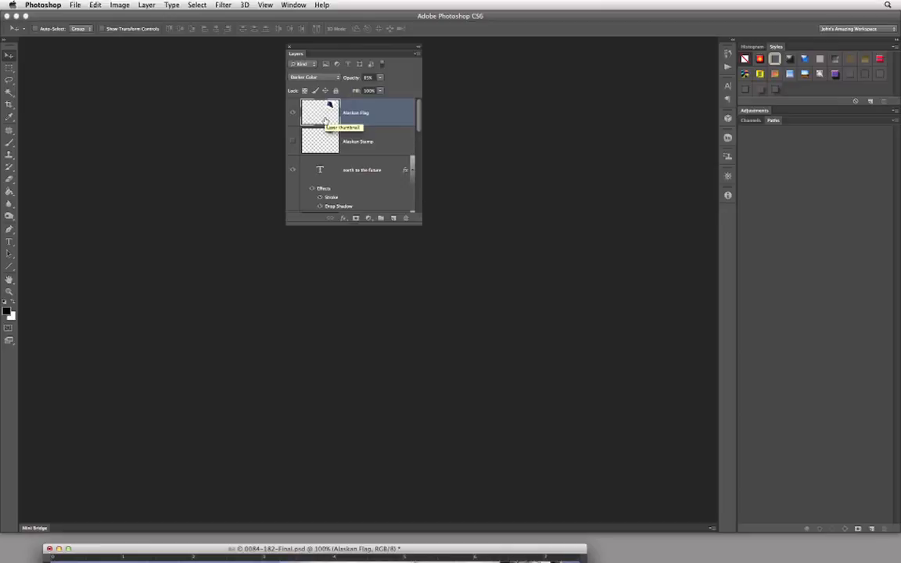
# - Try the transparency, image pixels, position and full locks on the Alaskan Flag layer, and leave it unlocked
pyautogui.click(305, 92)
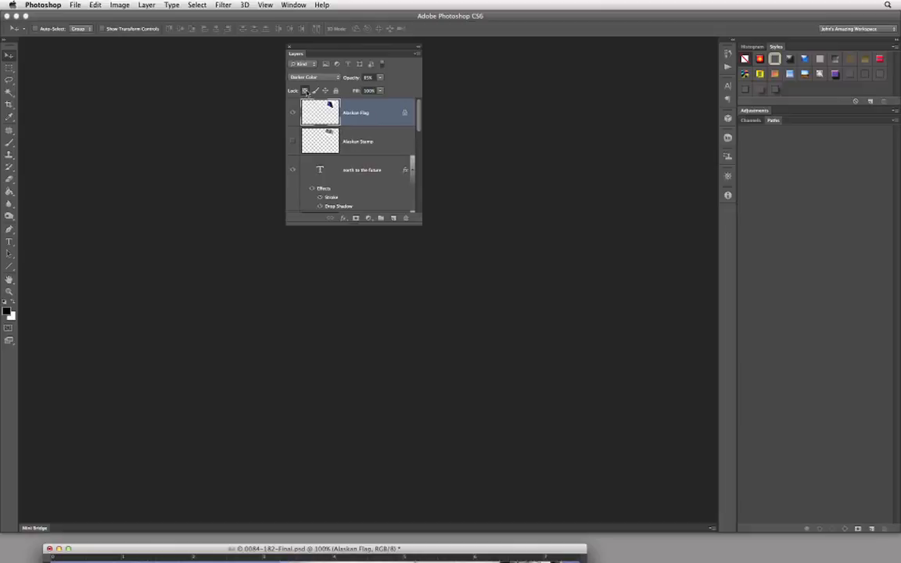
pyautogui.click(306, 91)
pyautogui.click(326, 90)
pyautogui.click(335, 91)
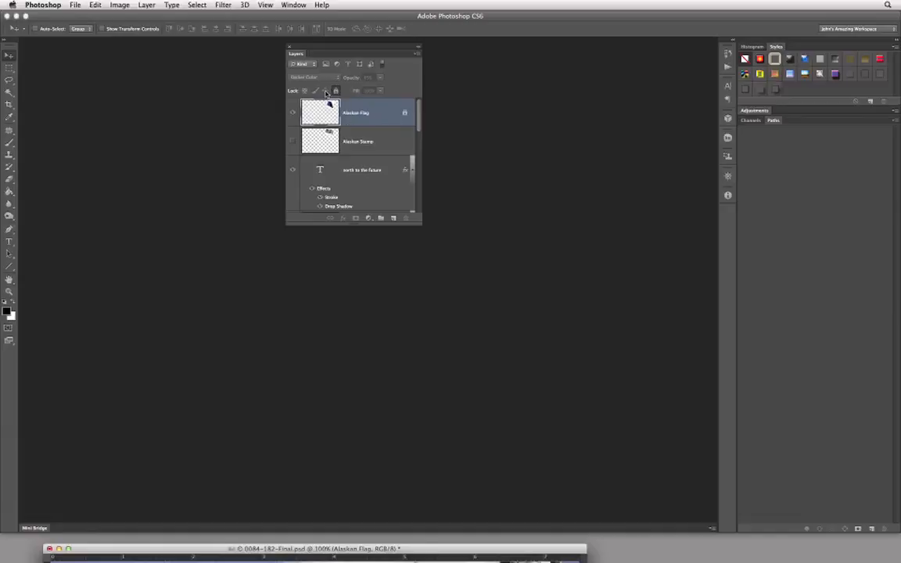
pyautogui.click(326, 91)
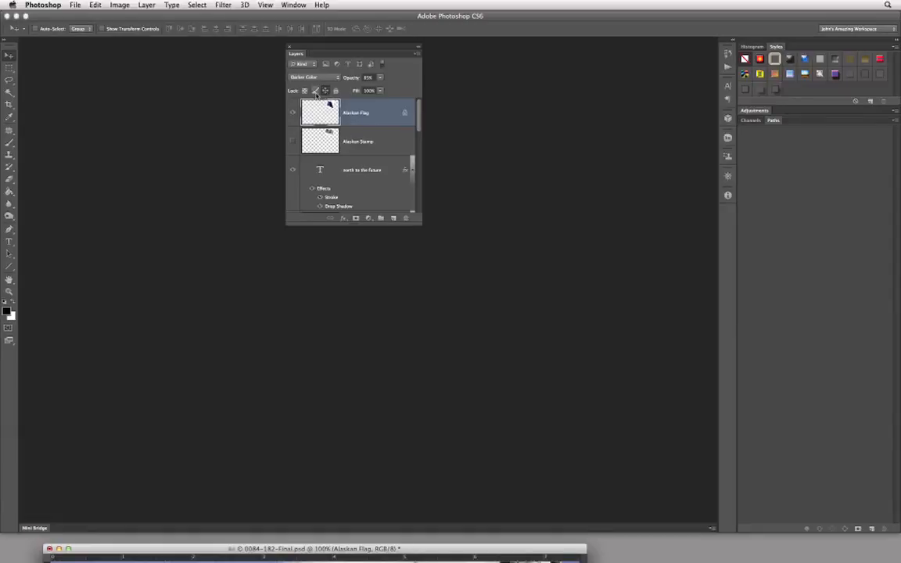
pyautogui.click(316, 91)
pyautogui.click(315, 92)
pyautogui.click(305, 90)
pyautogui.click(336, 90)
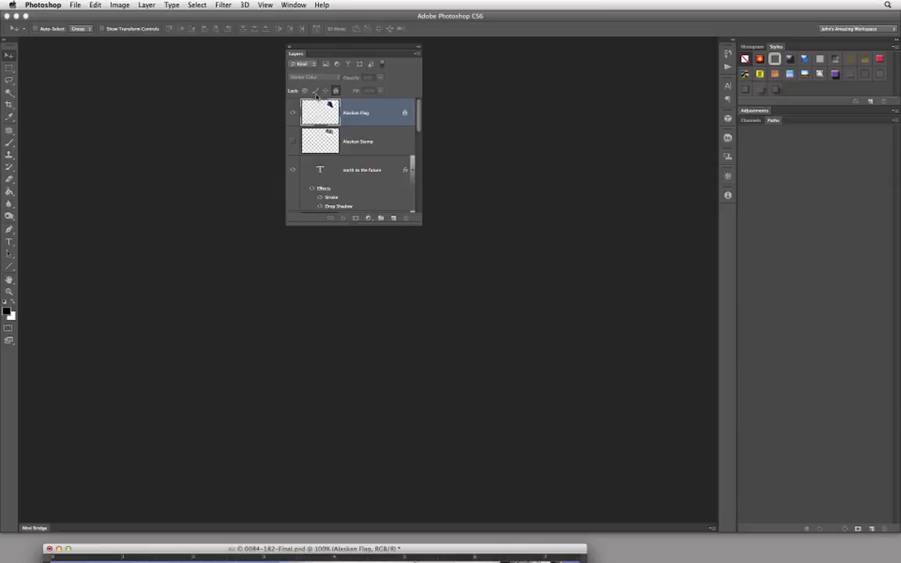
pyautogui.click(335, 92)
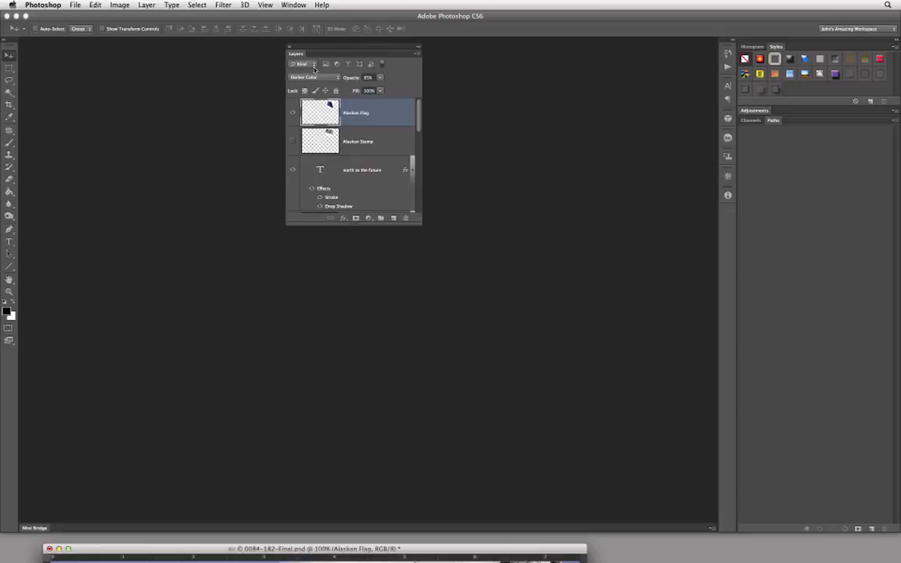
# - Switch the layer filter to Name and to Effect, keeping Bevel & Emboss as the effect to match
pyautogui.click(312, 64)
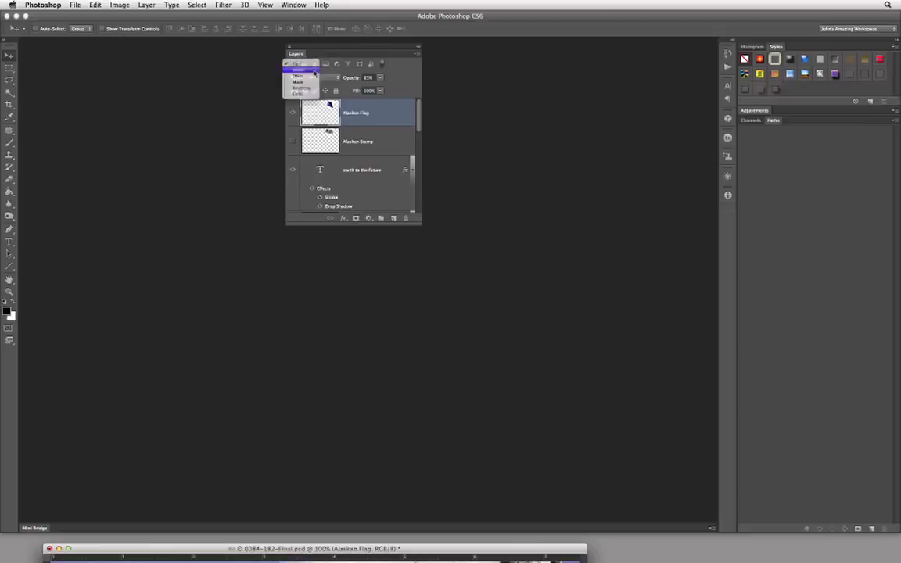
pyautogui.click(310, 71)
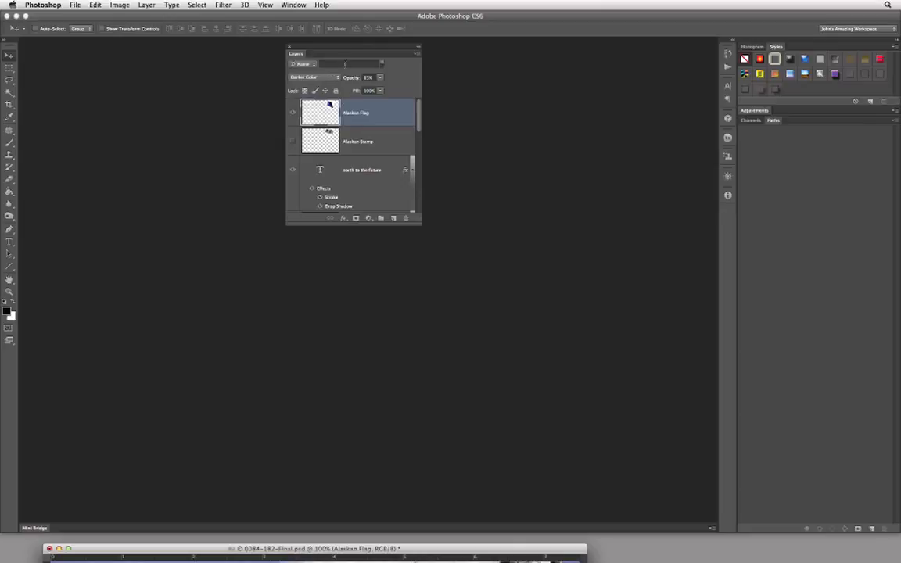
pyautogui.click(299, 64)
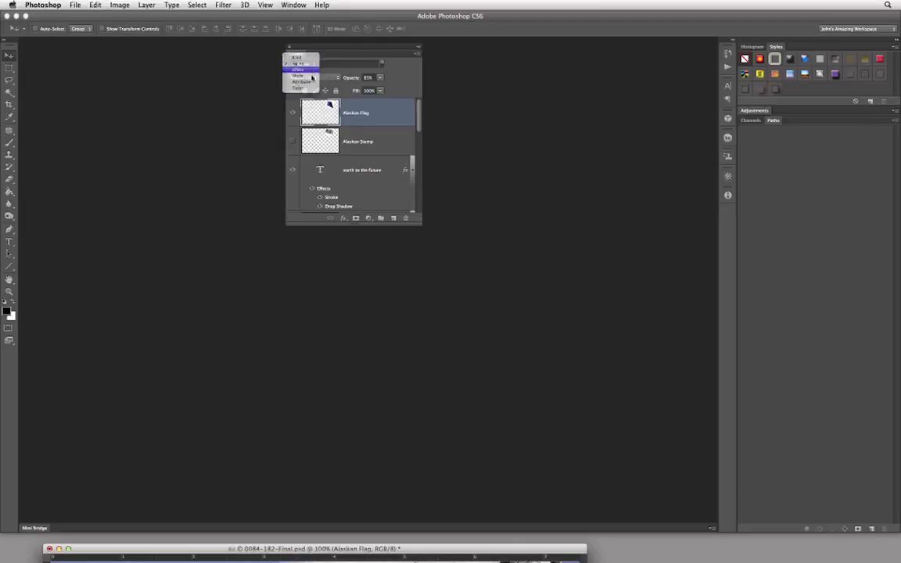
pyautogui.click(310, 70)
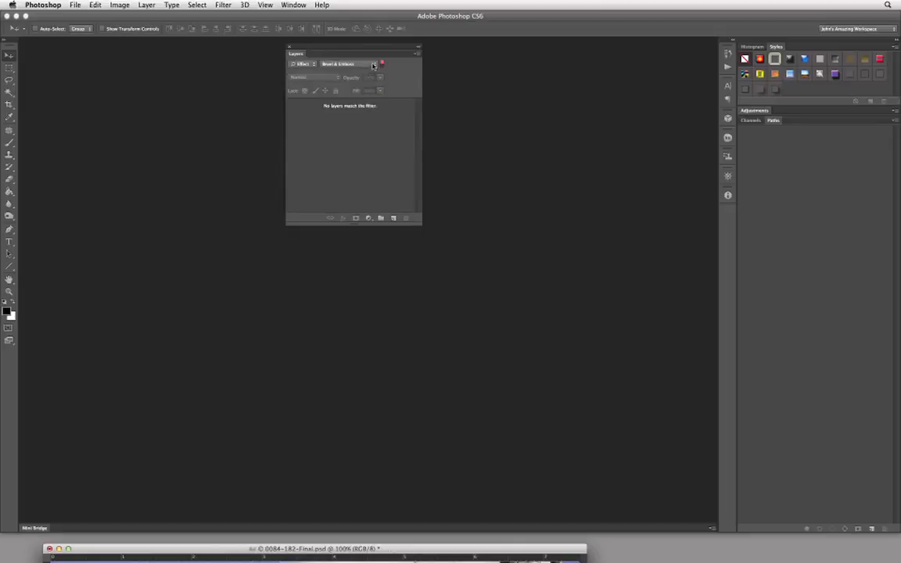
pyautogui.click(337, 63)
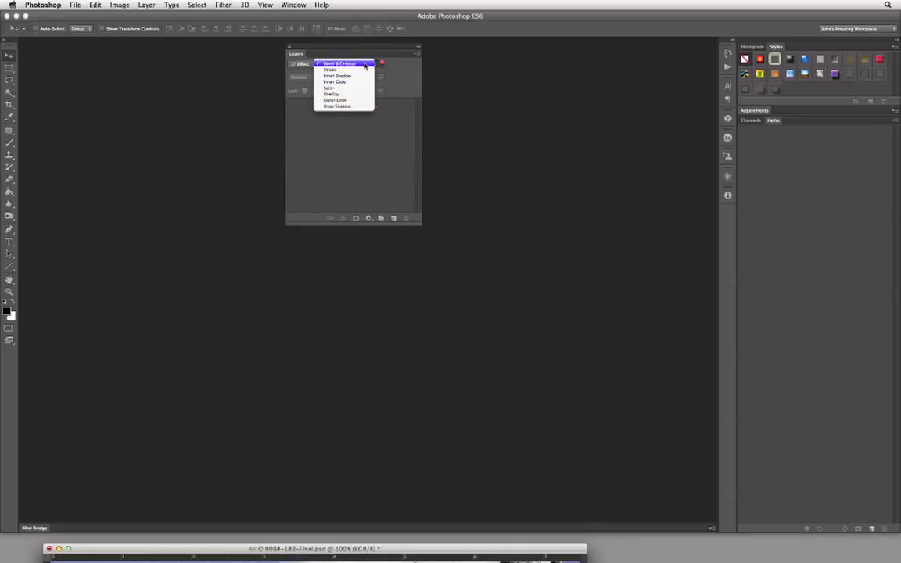
pyautogui.click(344, 64)
# - Filter the layers by the Normal blending mode and by the Visible attribute, checking which other attributes can be matched
pyautogui.click(307, 64)
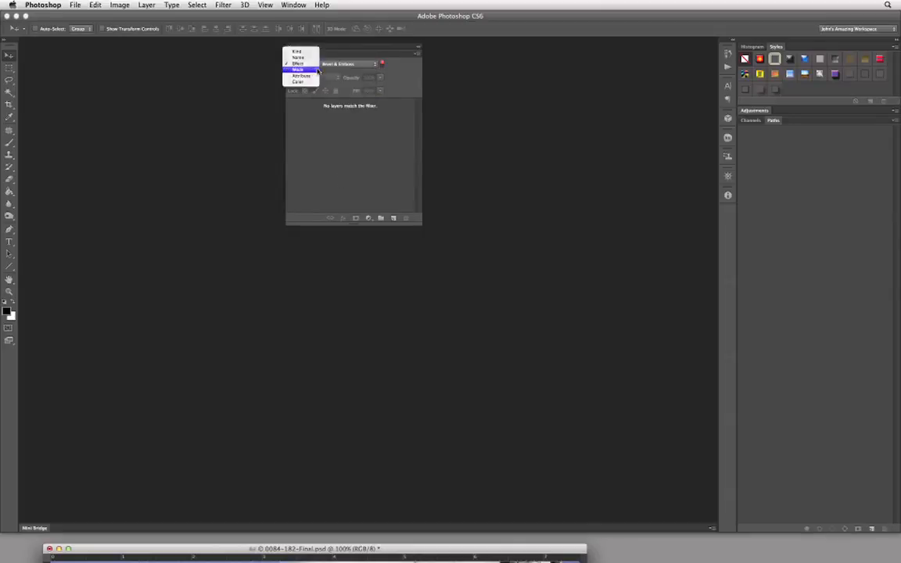
pyautogui.click(313, 70)
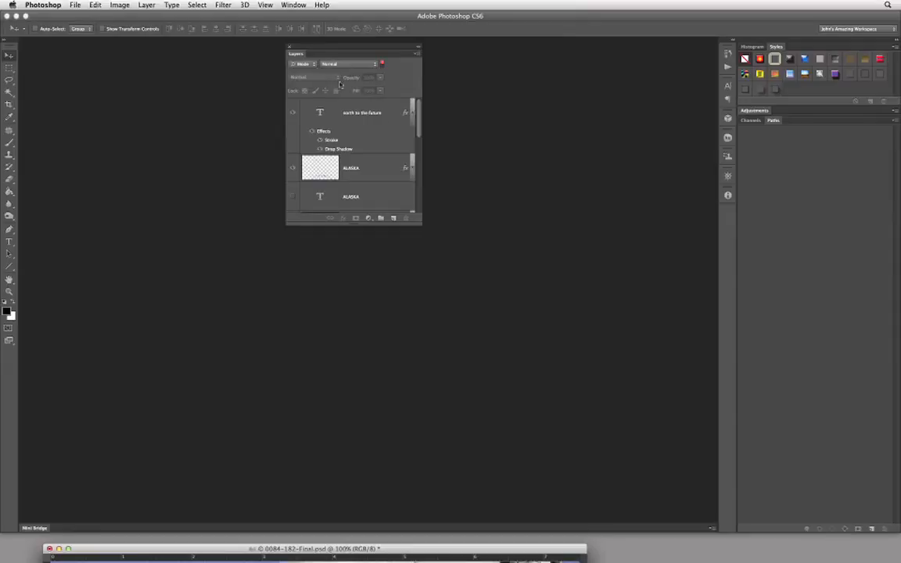
pyautogui.click(307, 65)
pyautogui.click(312, 70)
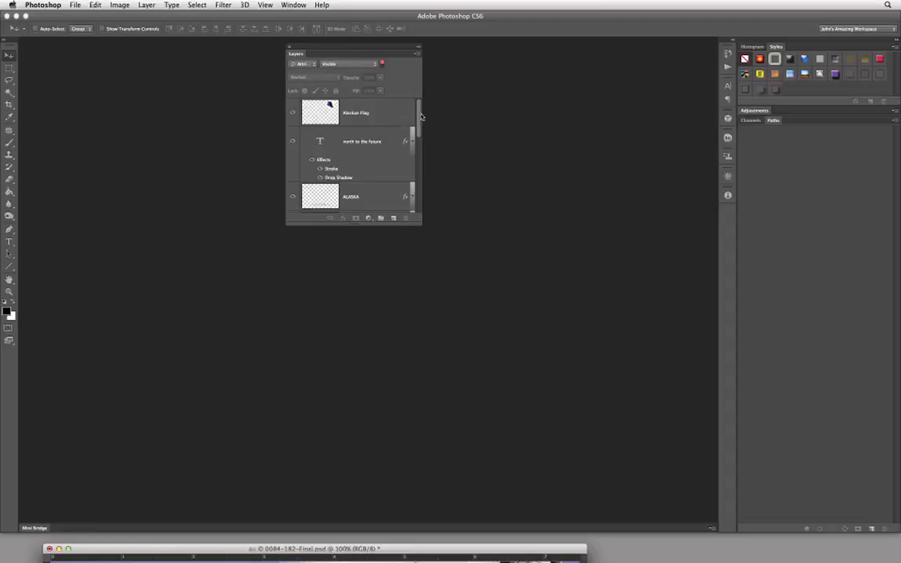
pyautogui.click(348, 63)
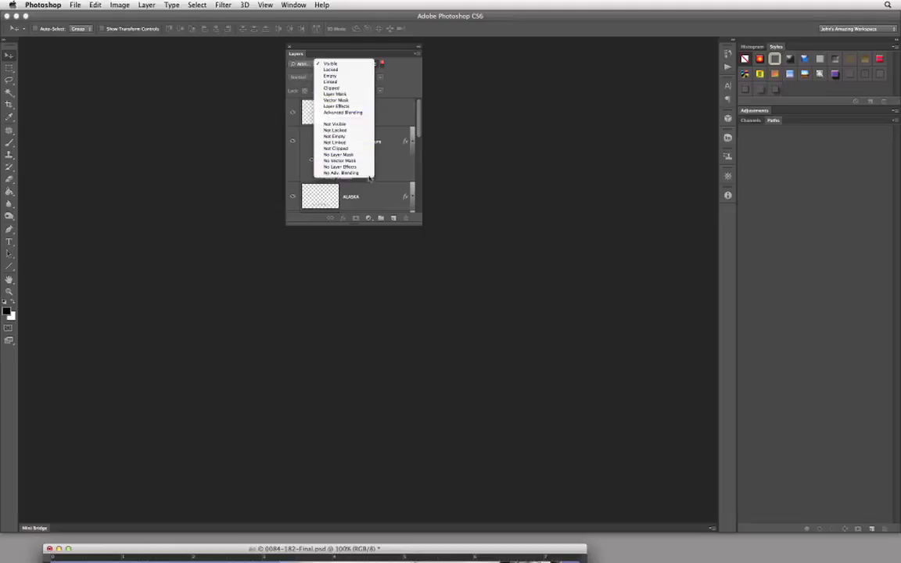
pyautogui.click(356, 63)
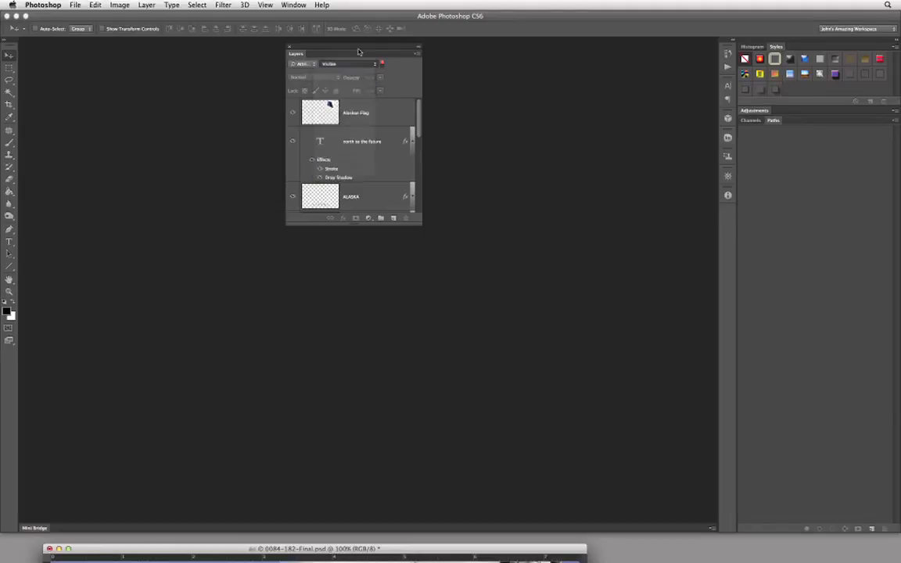
# - Review the attribute filter choices again and return the layer filter to Kind so all layers are listed
pyautogui.click(313, 64)
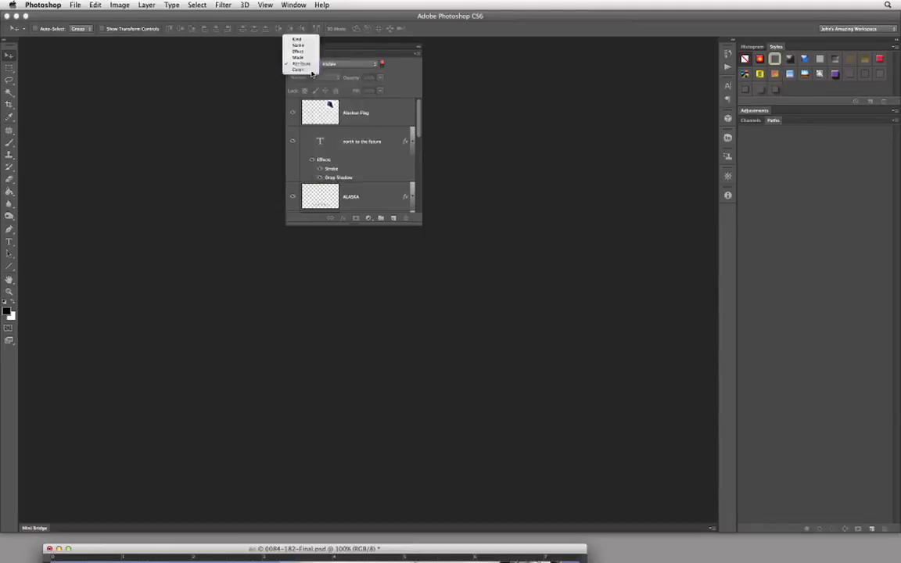
pyautogui.click(313, 65)
pyautogui.click(341, 66)
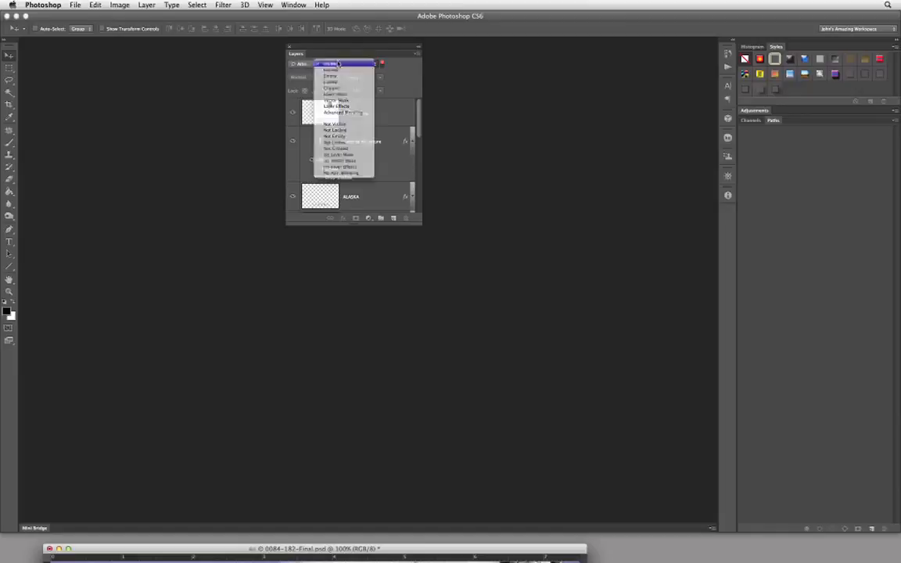
pyautogui.click(341, 64)
pyautogui.click(303, 64)
pyautogui.click(308, 39)
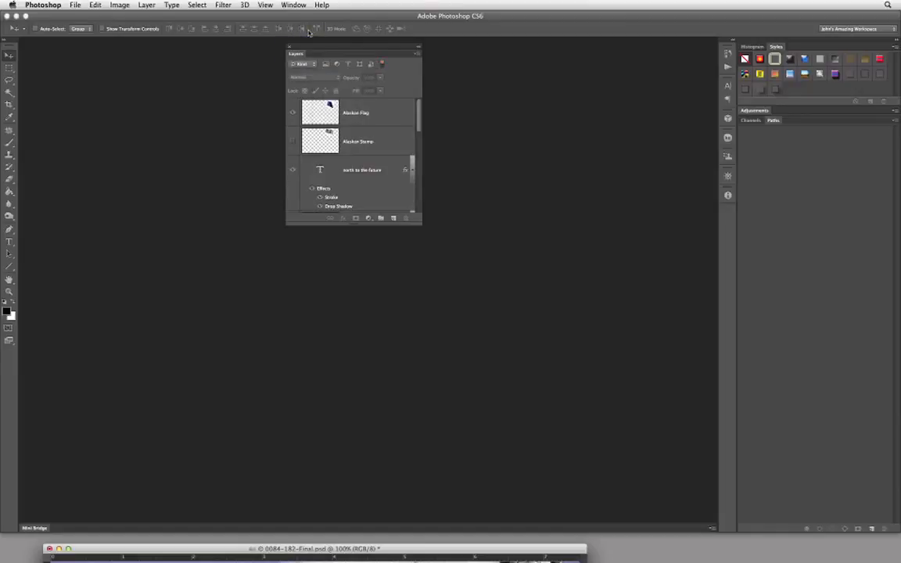